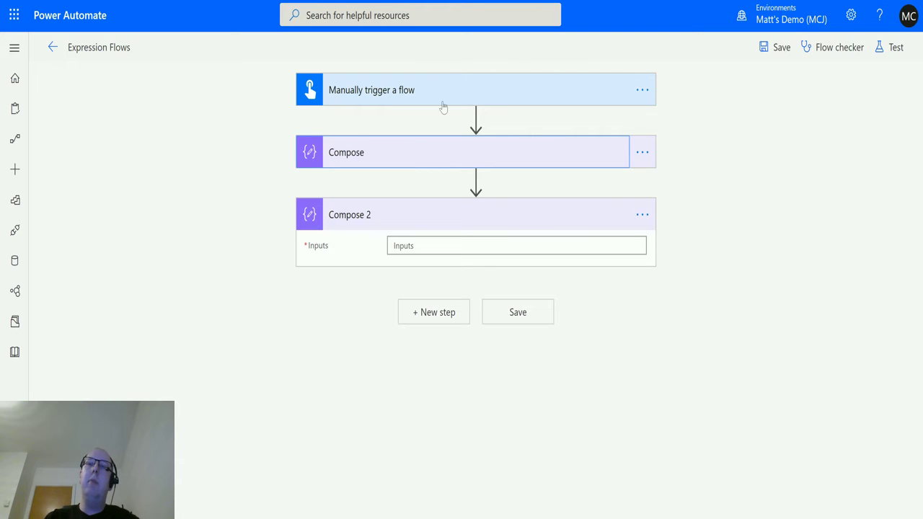
- Remove the 'g' format argument and its preceding comma from the convertTimeZone expression in the Compose action and update it
click(480, 155)
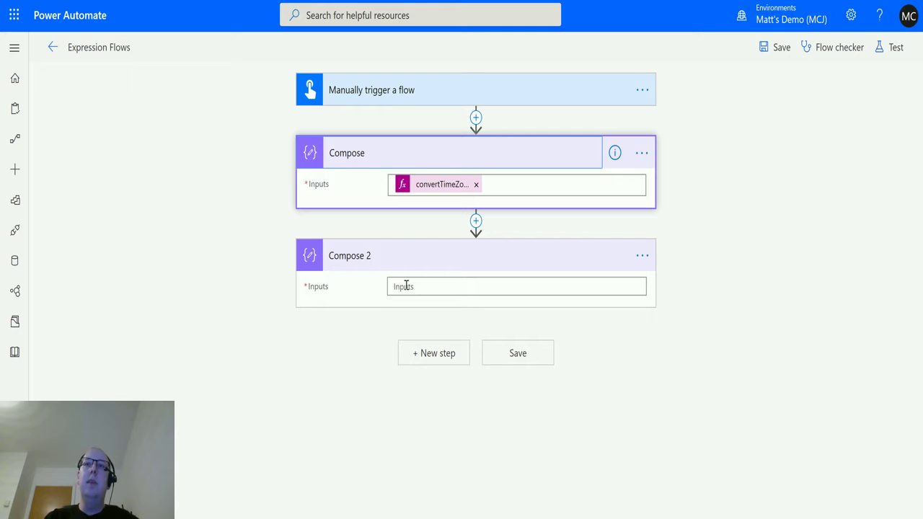
double_click(446, 188)
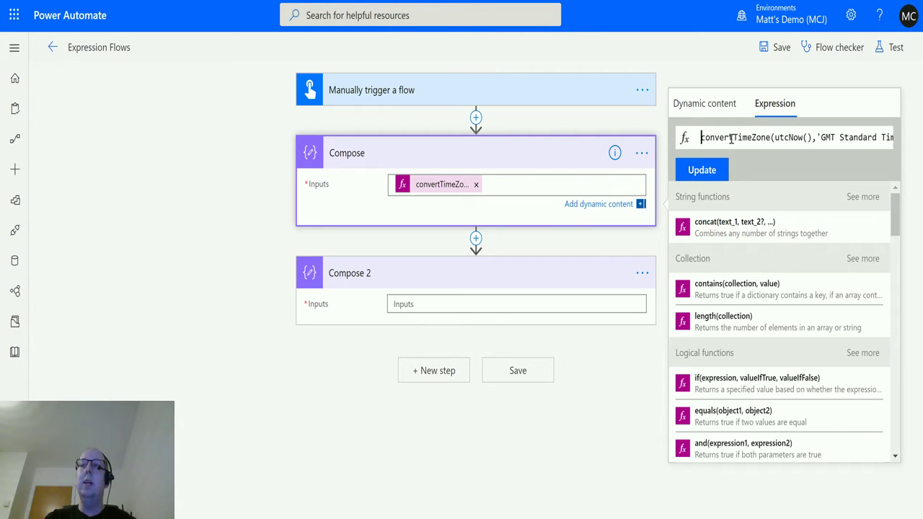
click(839, 137)
double_click(874, 137)
key(Right)
key(Right)
key(Right)
key(Right)
key(Right)
key(Right)
key(Right)
key(Right)
key(Right)
key(Right)
key(Right)
key(Right)
key(Right)
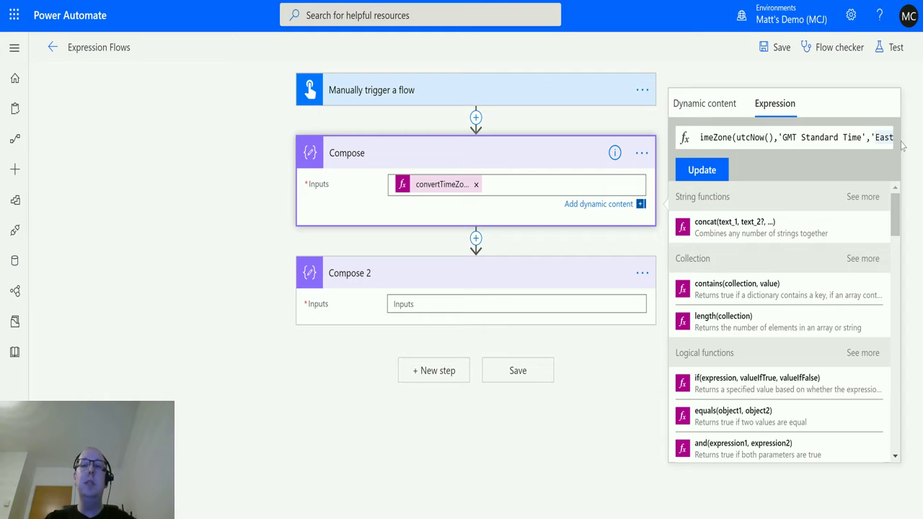
key(Right)
key(Right)
key(Right)
key(Right)
key(Right)
key(Right)
key(Right)
key(Right)
key(Right)
key(Right)
key(Right)
key(Right)
key(Right)
key(Right)
key(Right)
key(Right)
key(Right)
key(Right)
key(Right)
key(Right)
key(Right)
key(Right)
key(Right)
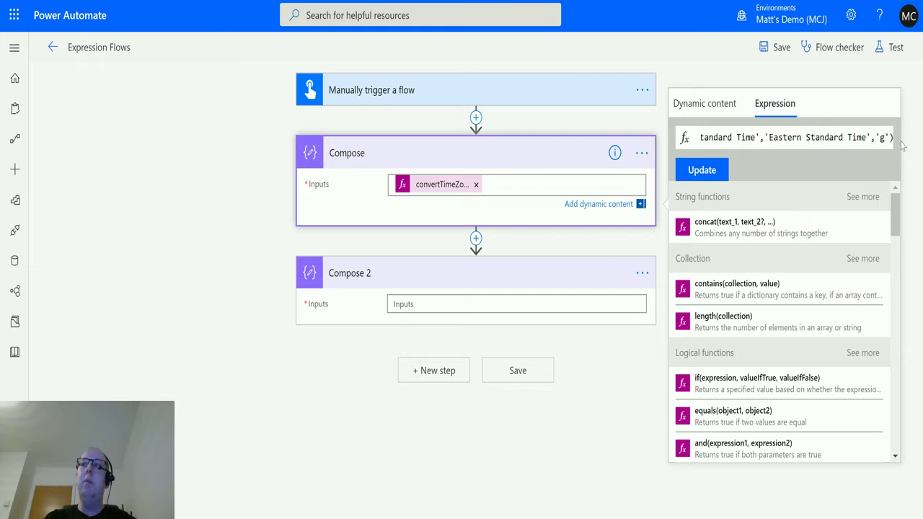
key(Delete)
key(Delete)
key(Delete)
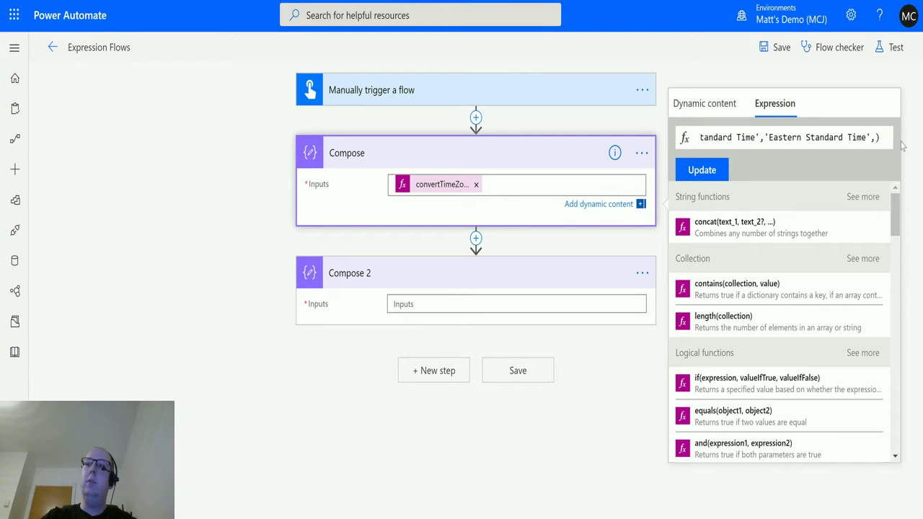
key(BackSpace)
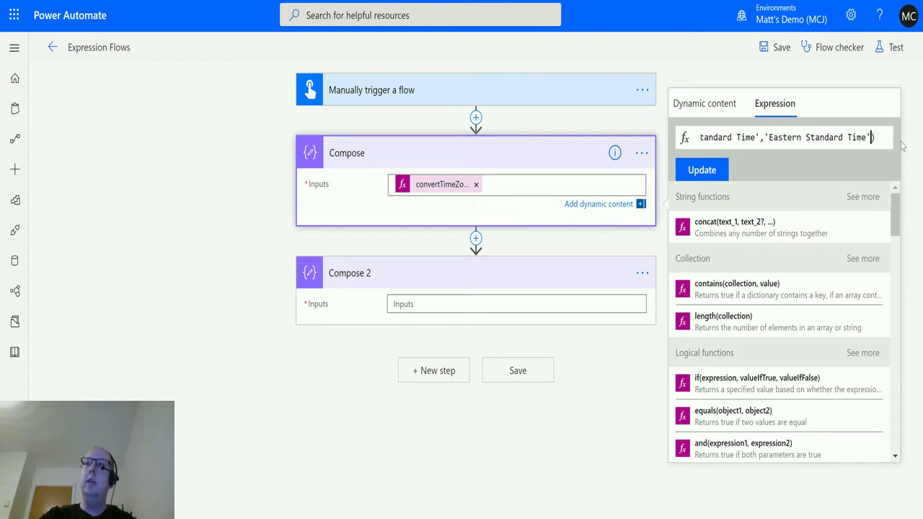
click(715, 173)
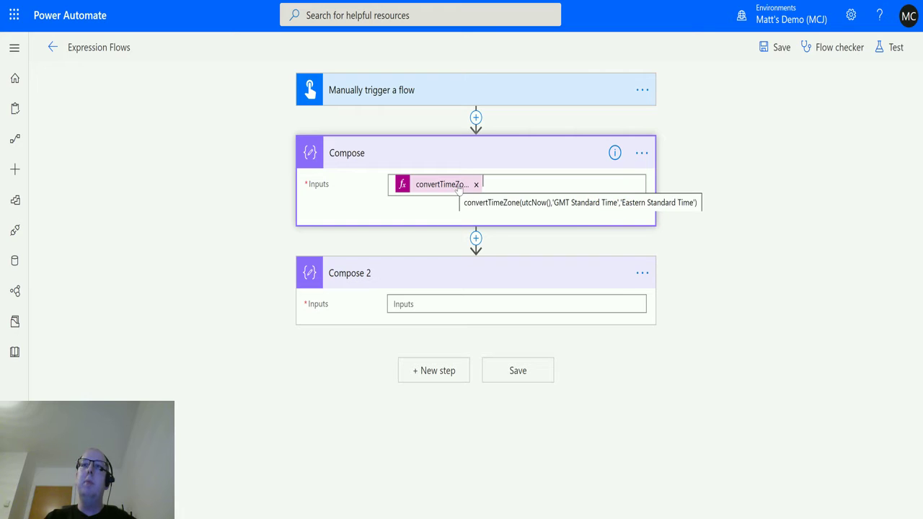
- Start an expression in the Compose 2 inputs with the convertToUtc function from the full list of date and time functions
click(426, 301)
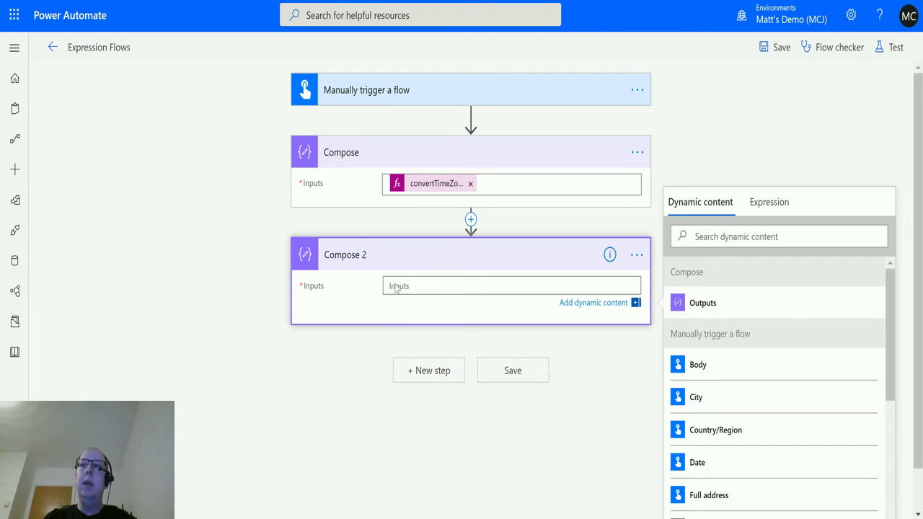
click(777, 204)
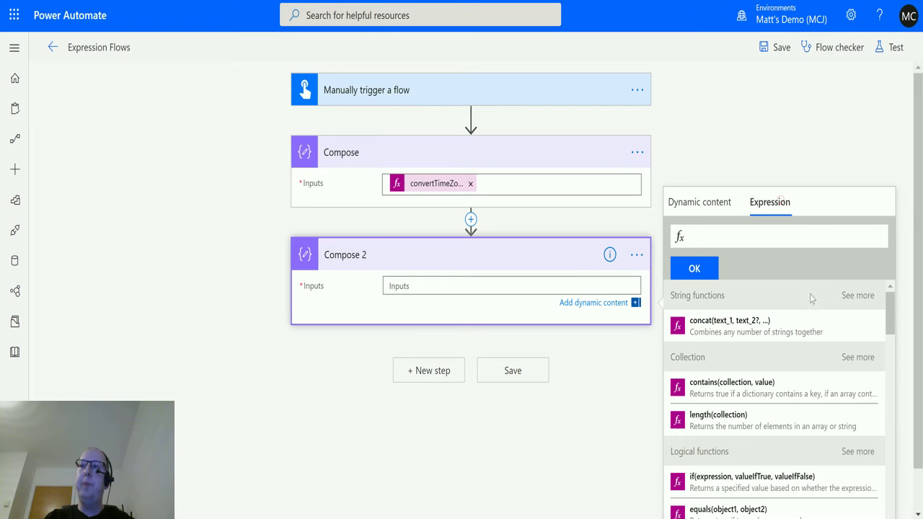
scroll(786, 299, down, 5)
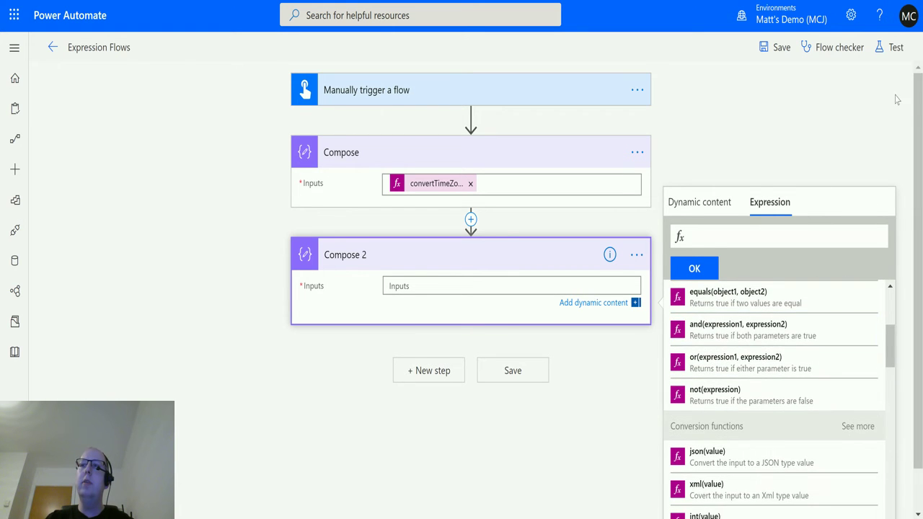
scroll(836, 321, down, 5)
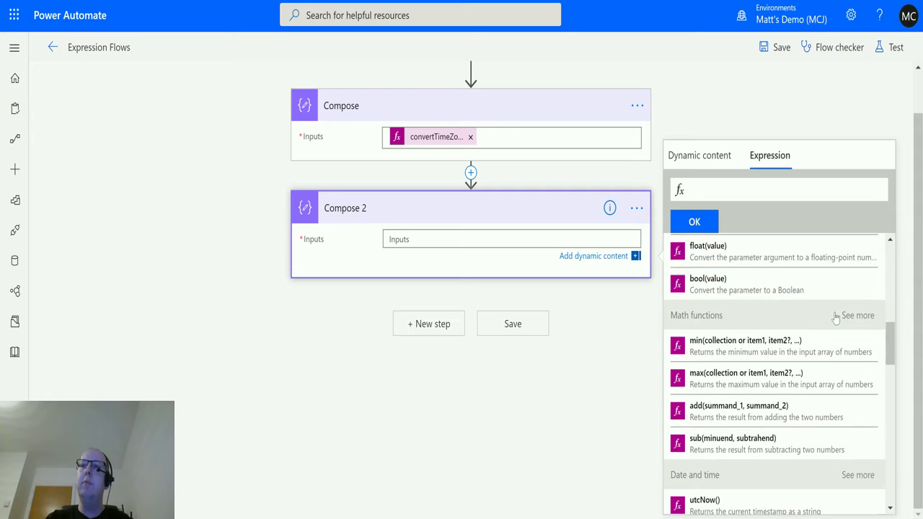
scroll(837, 317, down, 1)
click(858, 329)
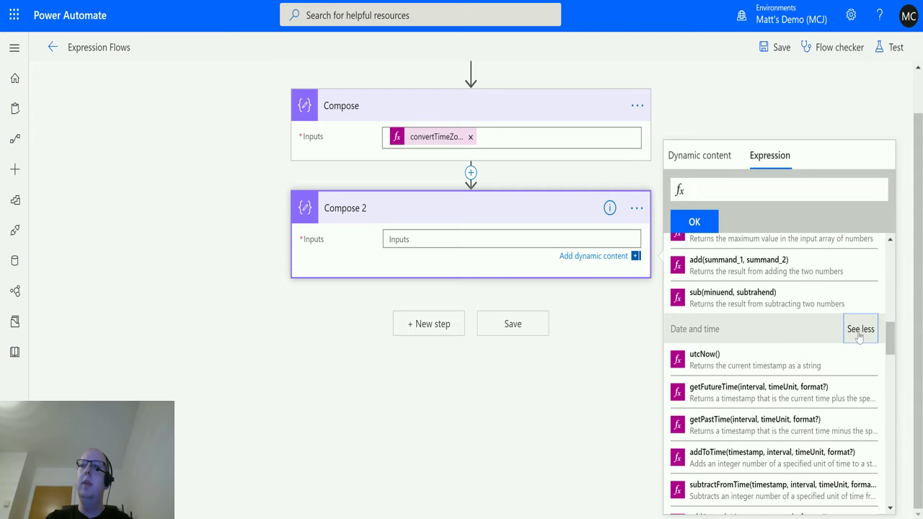
scroll(756, 409, down, 4)
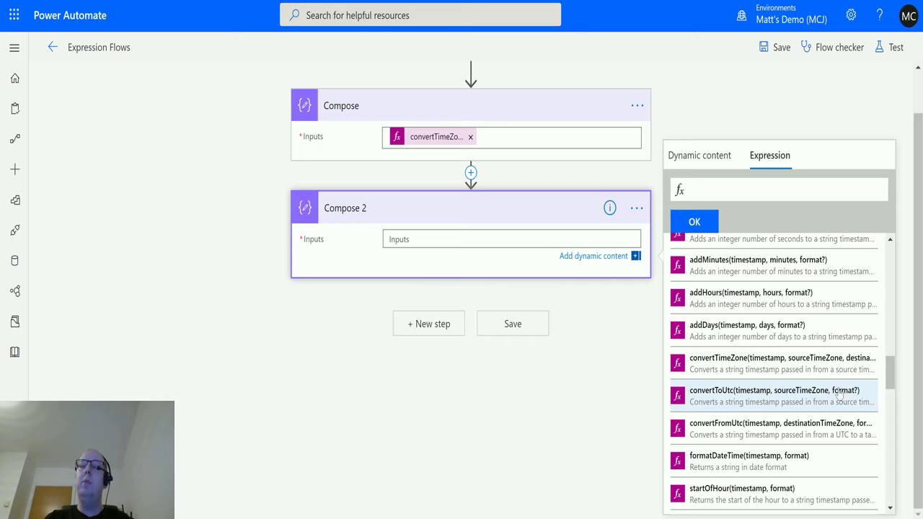
scroll(834, 390, down, 1)
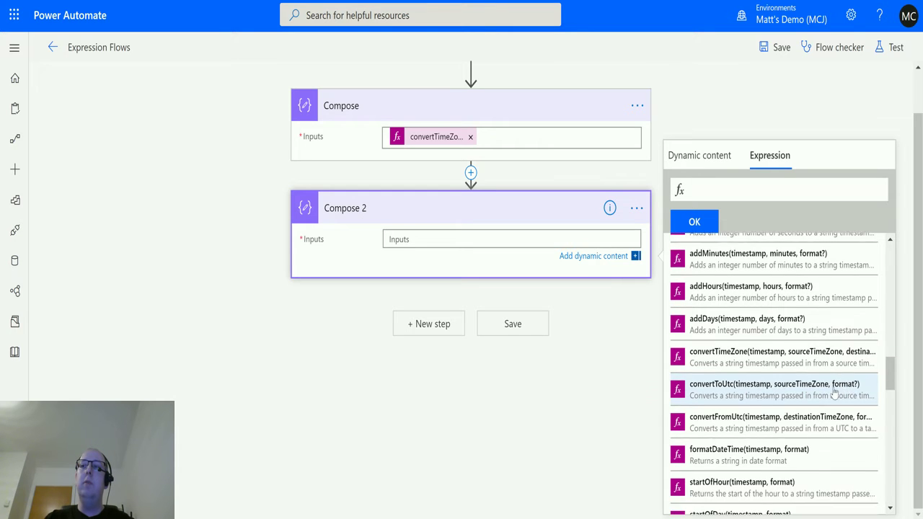
scroll(834, 392, down, 2)
scroll(836, 393, up, 3)
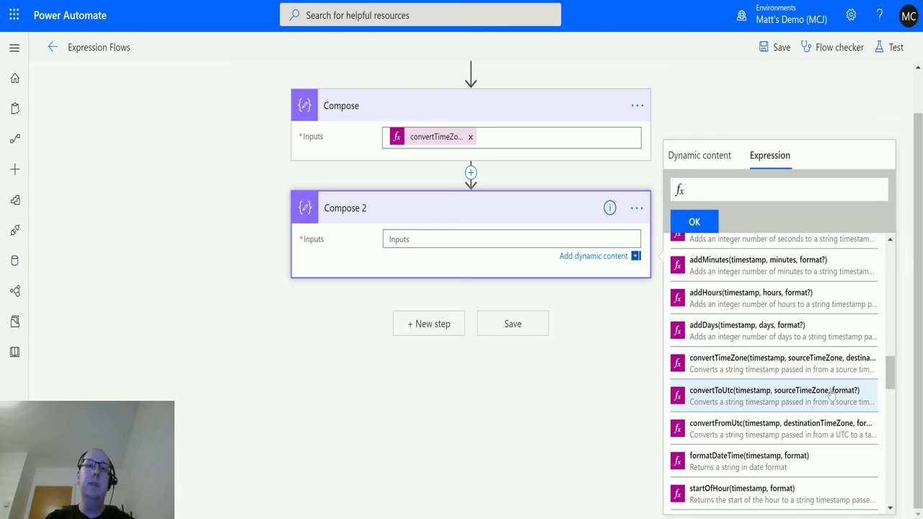
click(732, 401)
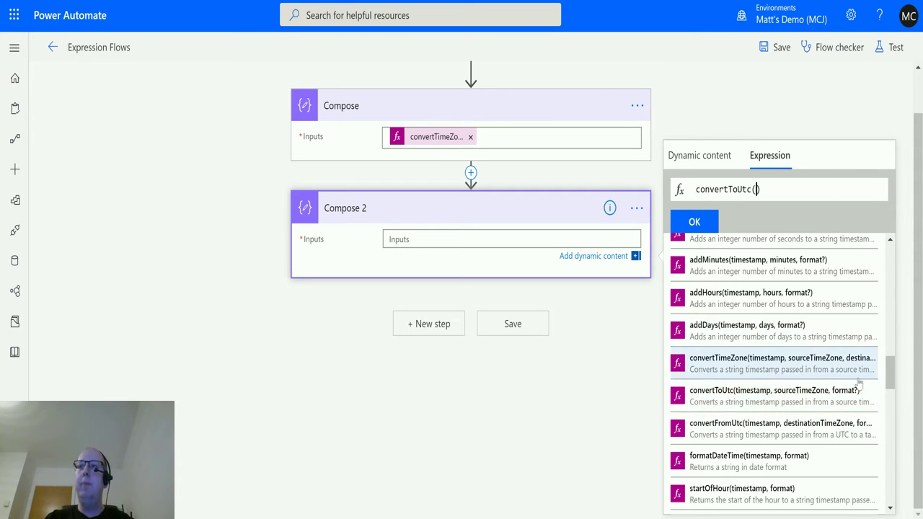
- Set the Compose action's Outputs as the convertToUtc timestamp and add a comma with empty single quotes for the source time zone
click(733, 157)
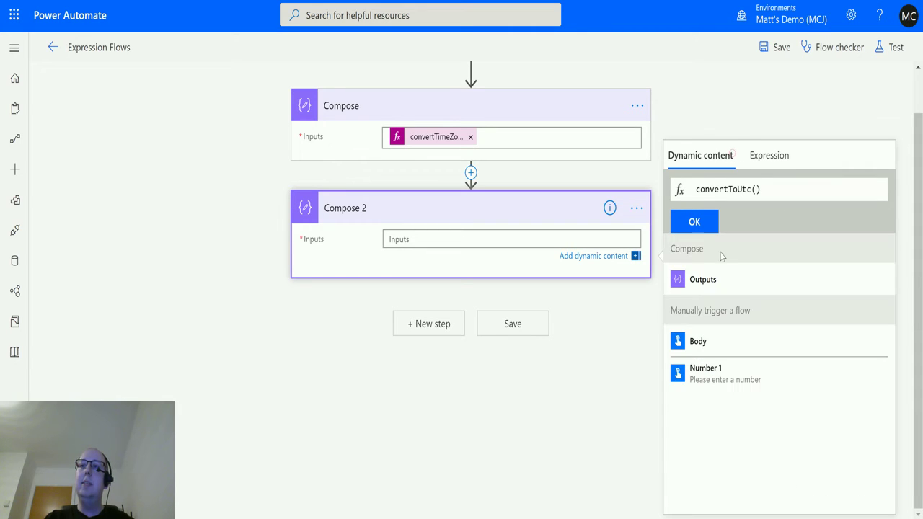
click(721, 281)
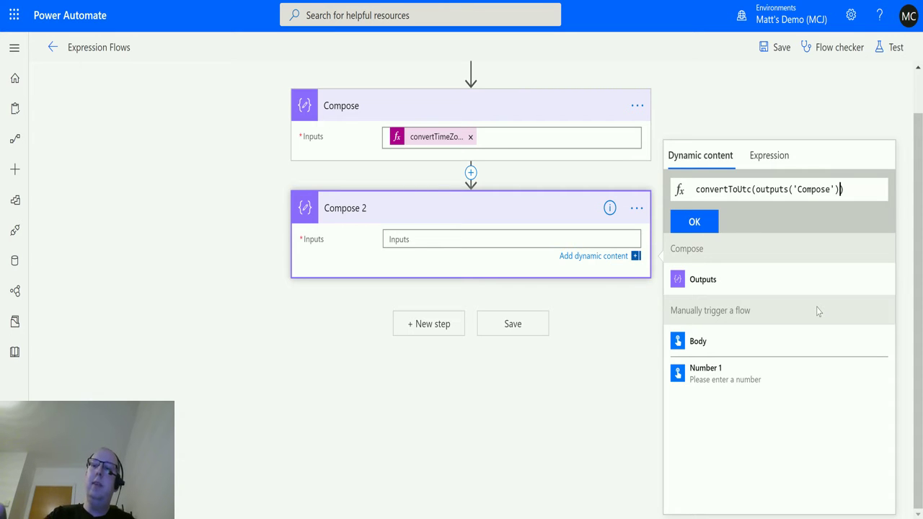
text(,)
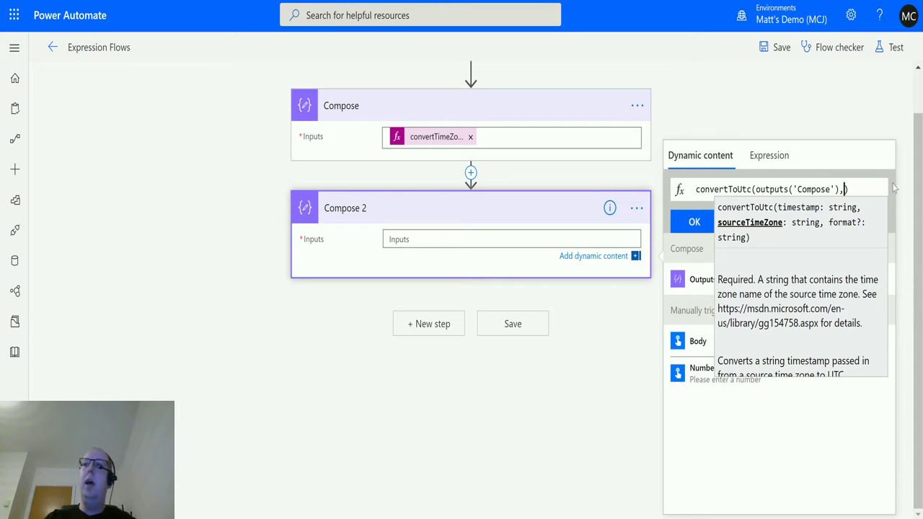
text('')
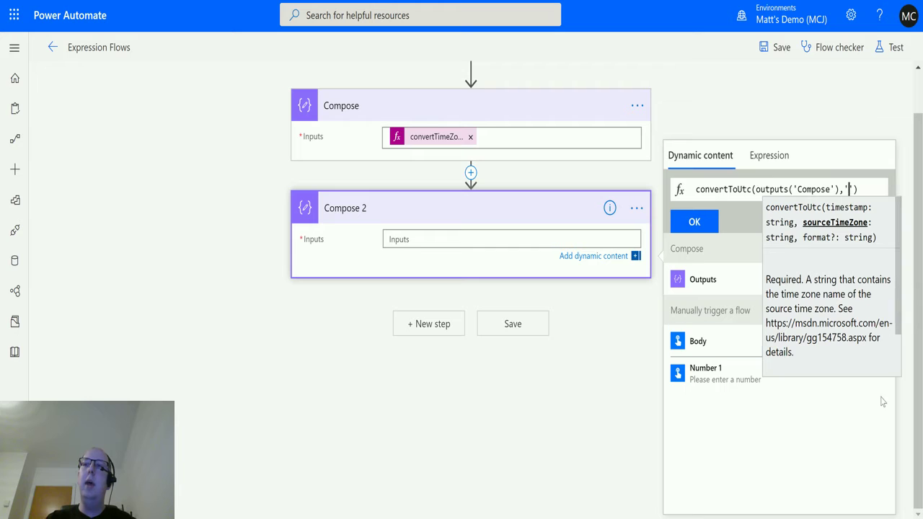
- Switch to the Microsoft Time Zone Index Values web page and copy the time zone name "Eastern Standard Time" from the table
key(alt+Tab)
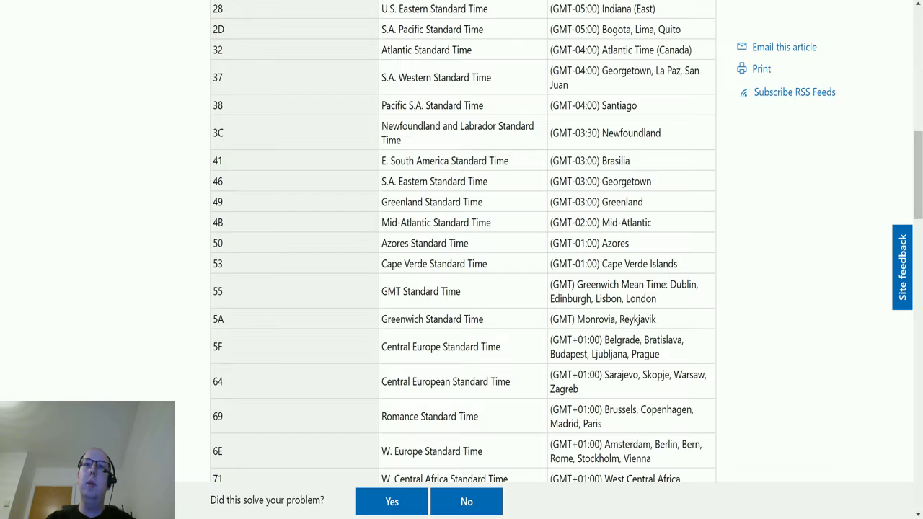
scroll(475, 220, up, 2)
scroll(475, 220, up, 10)
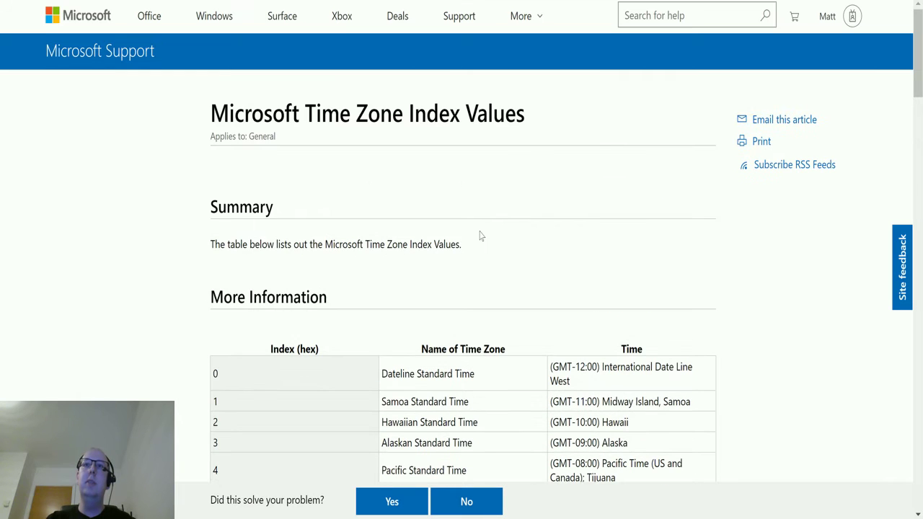
scroll(533, 218, down, 2)
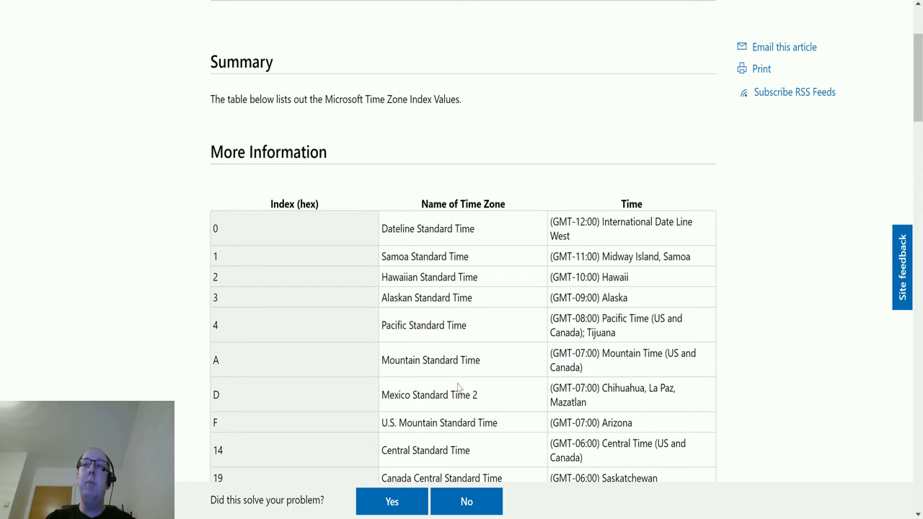
scroll(645, 230, down, 2)
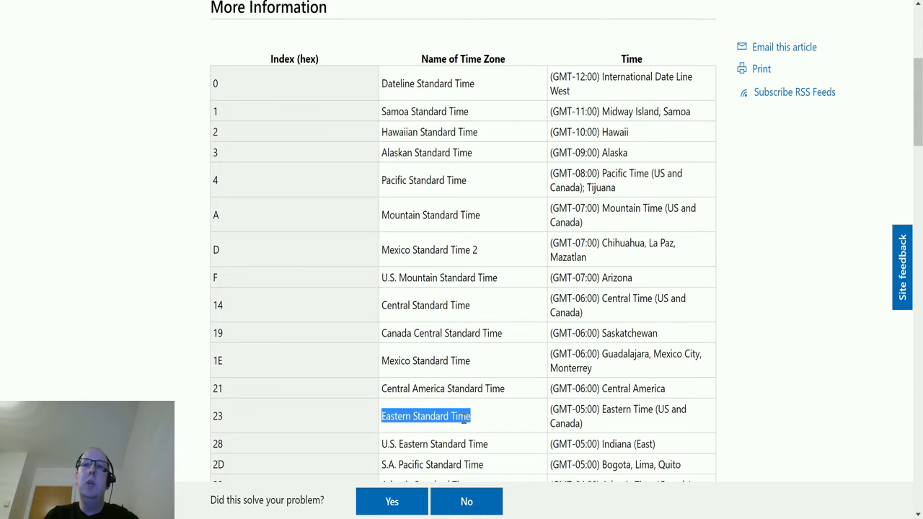
scroll(418, 450, down, 1)
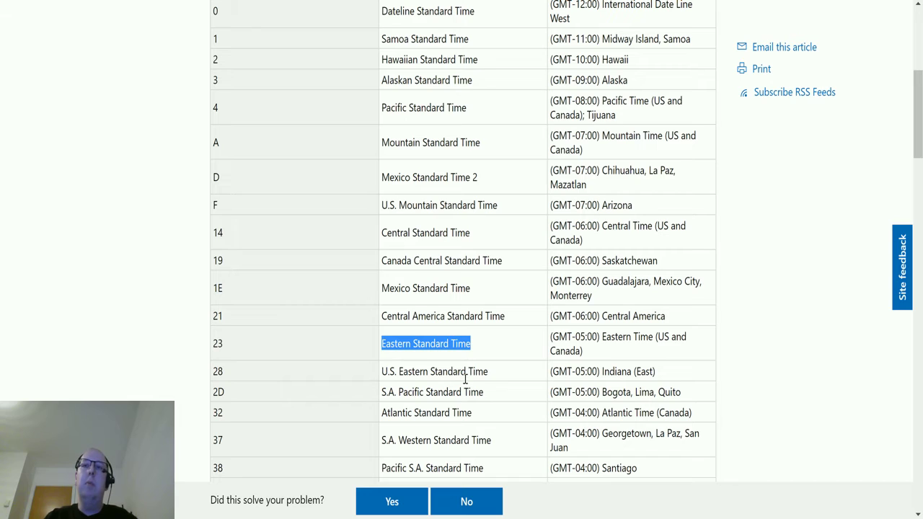
right_click(436, 346)
click(472, 357)
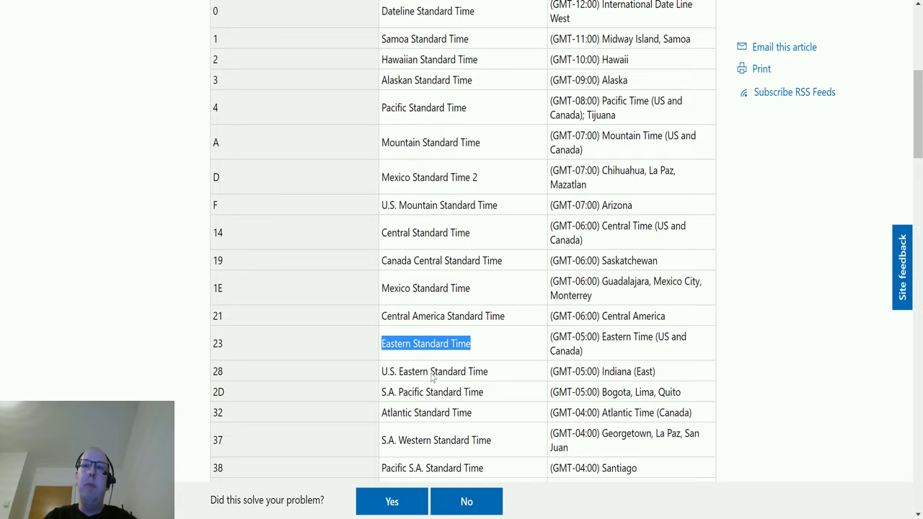
- Return to Power Automate, enter "Eastern Standard Time" between the quotes as the source time zone, and add the expression to Compose 2
key(alt+Tab)
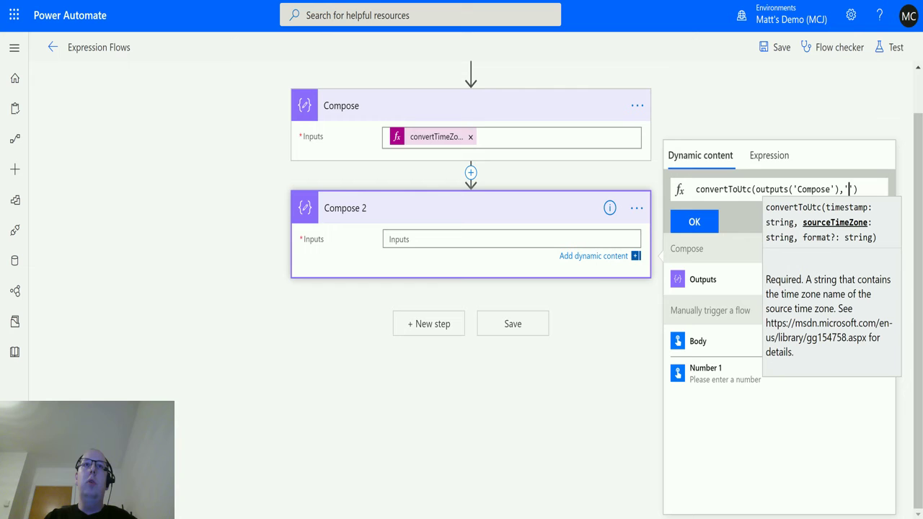
click(851, 188)
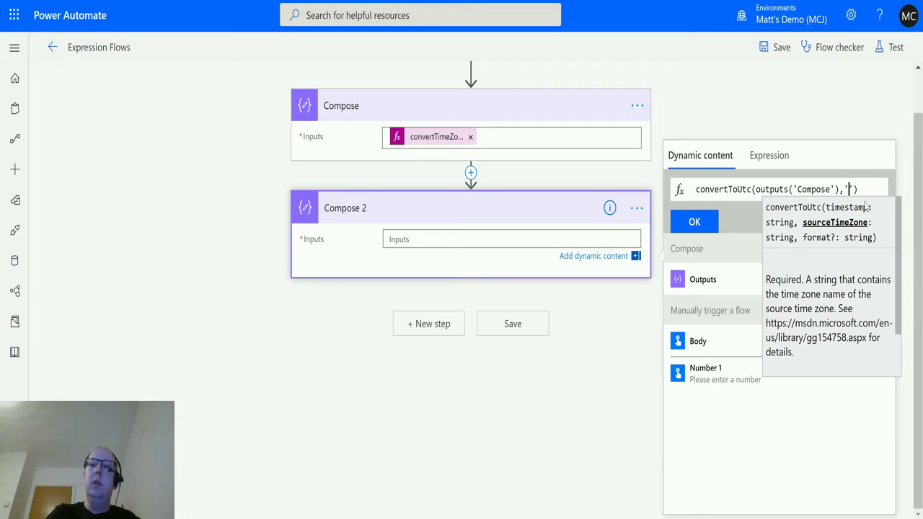
text(Eastern Standard Time)
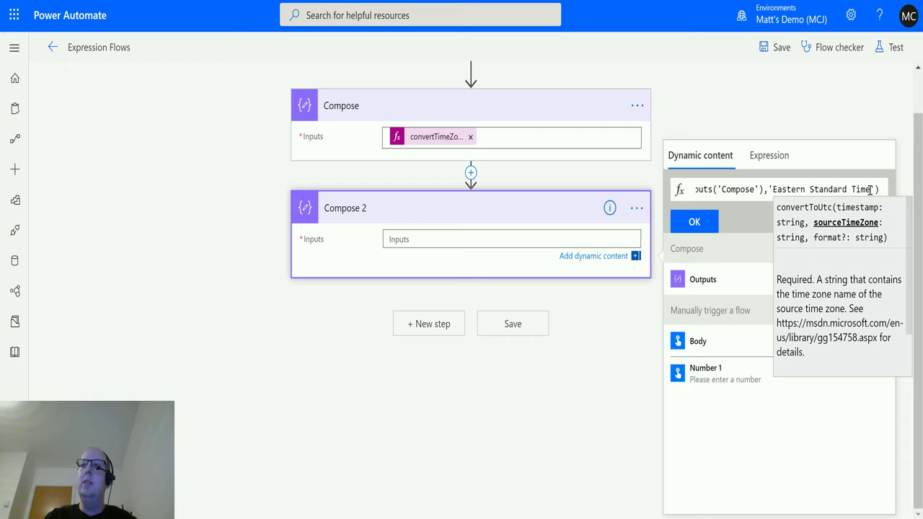
click(695, 222)
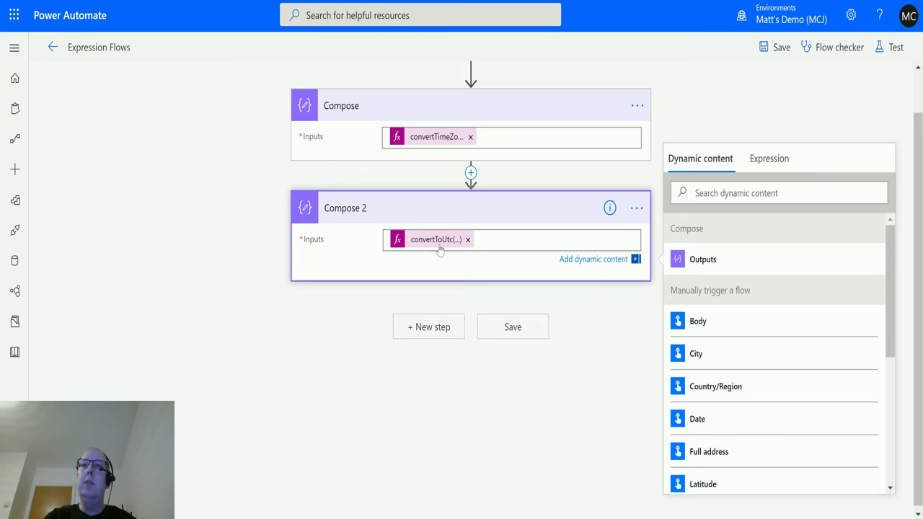
- Save and test the flow by performing the trigger action, and run it through to its run details page
scroll(433, 336, up, 1)
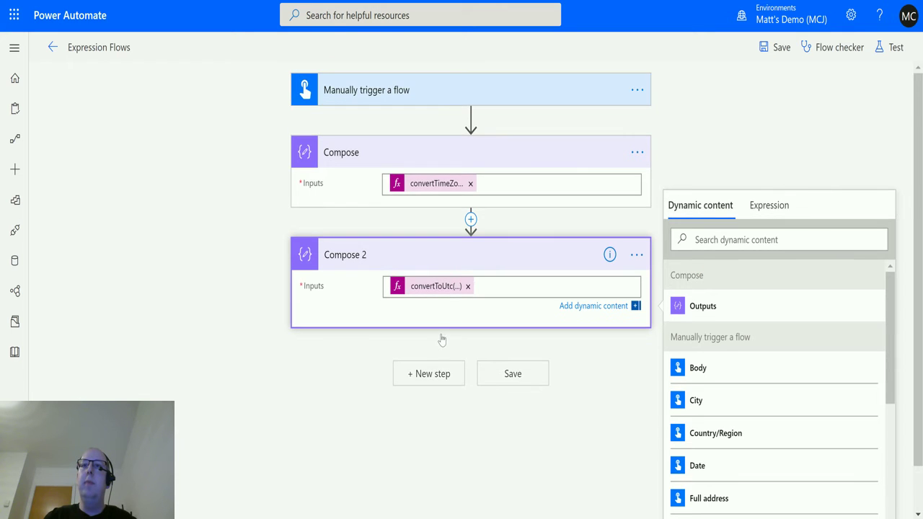
click(894, 46)
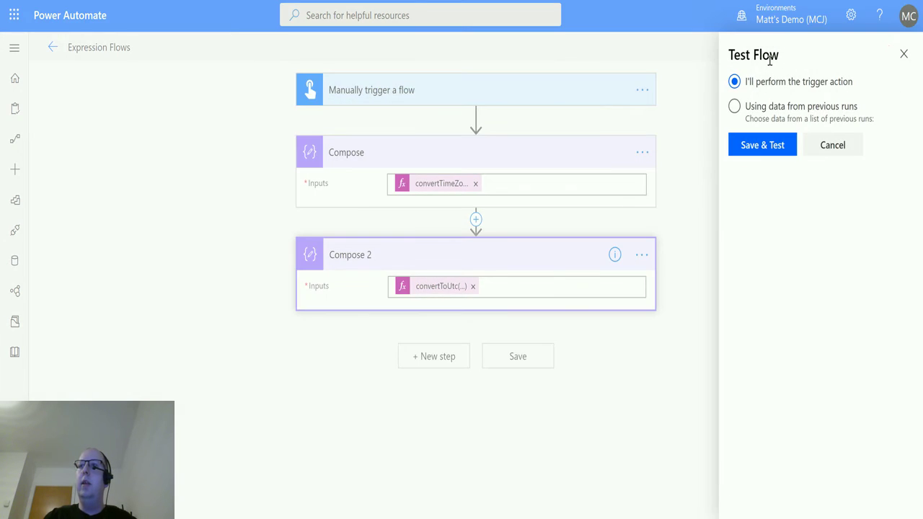
click(759, 147)
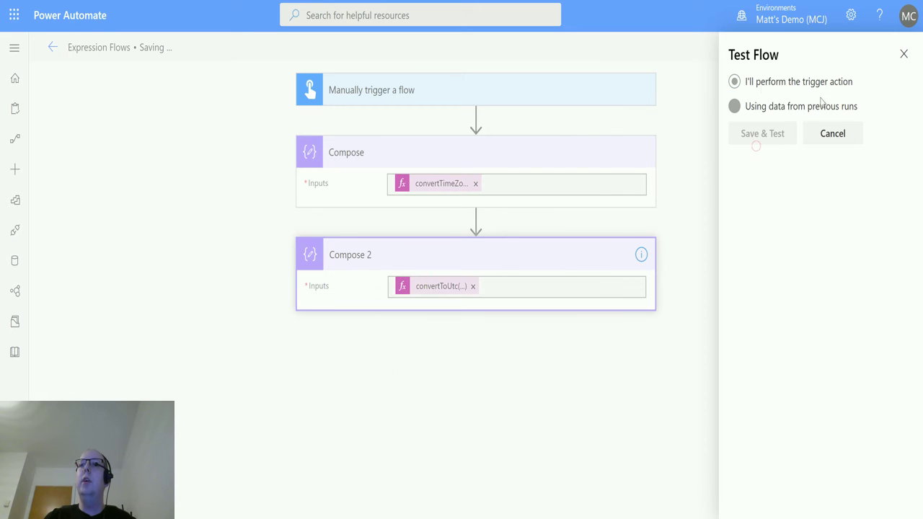
click(773, 494)
click(767, 497)
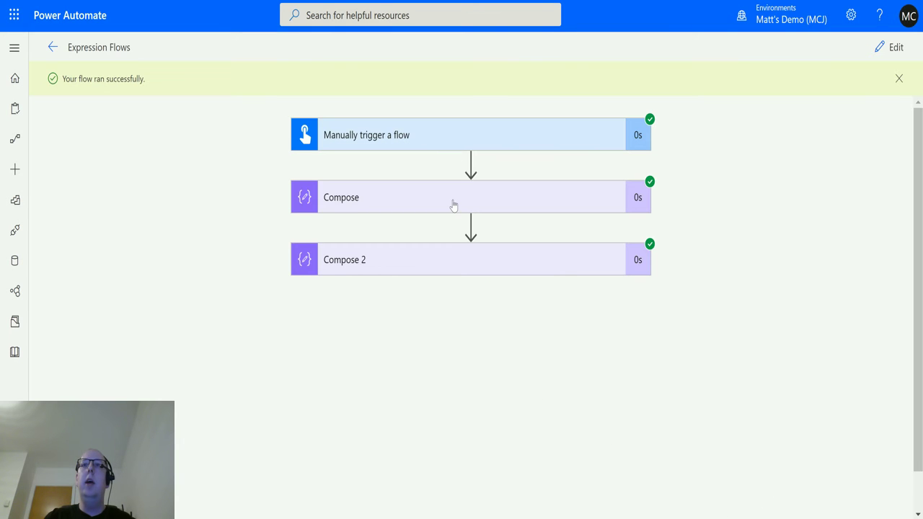
- Expand the Compose and Compose 2 actions in the run details and compare the Eastern timestamp with the converted UTC timestamp
click(455, 200)
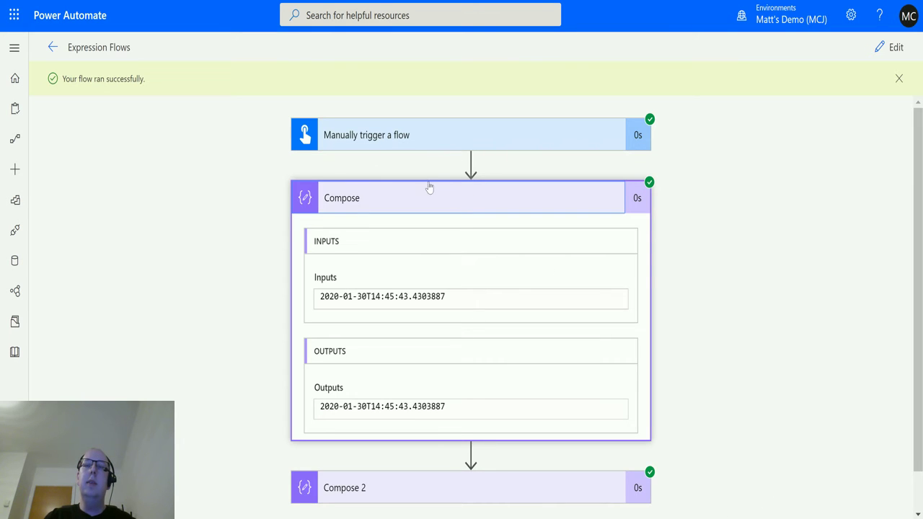
scroll(315, 290, down, 1)
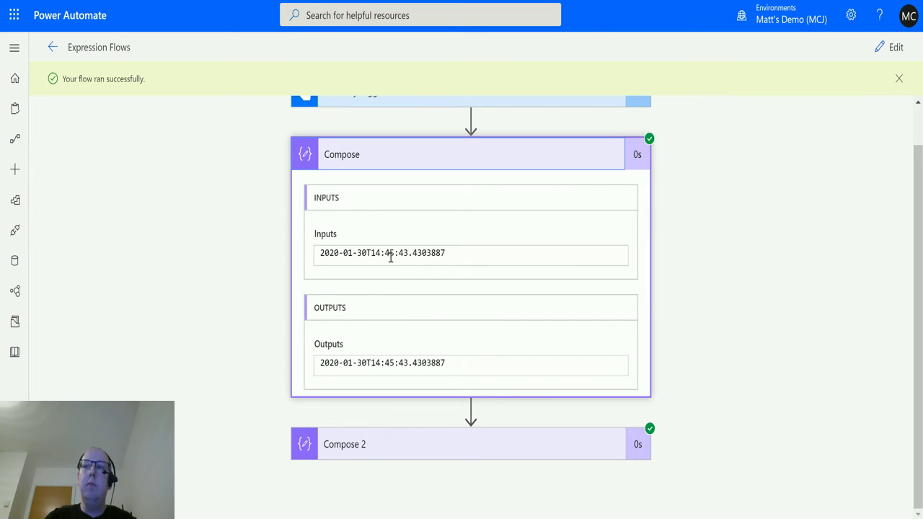
click(421, 443)
scroll(657, 253, down, 2)
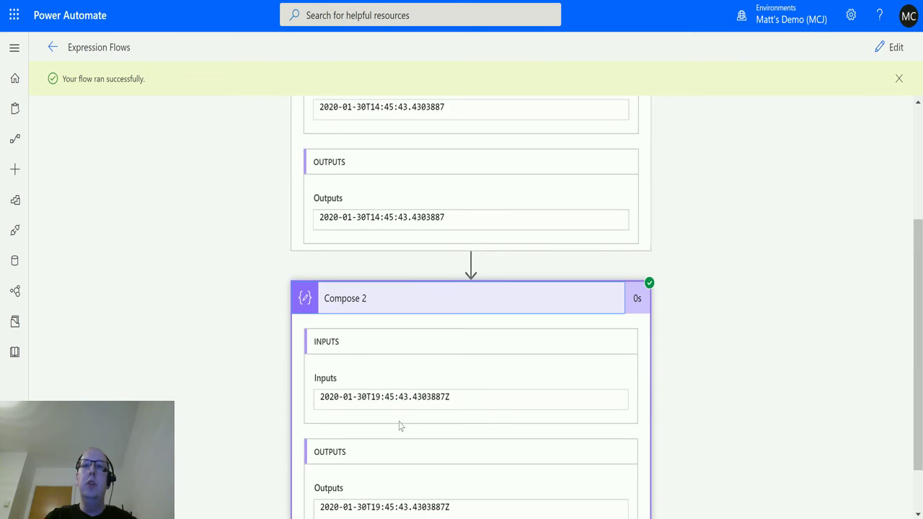
scroll(401, 418, down, 1)
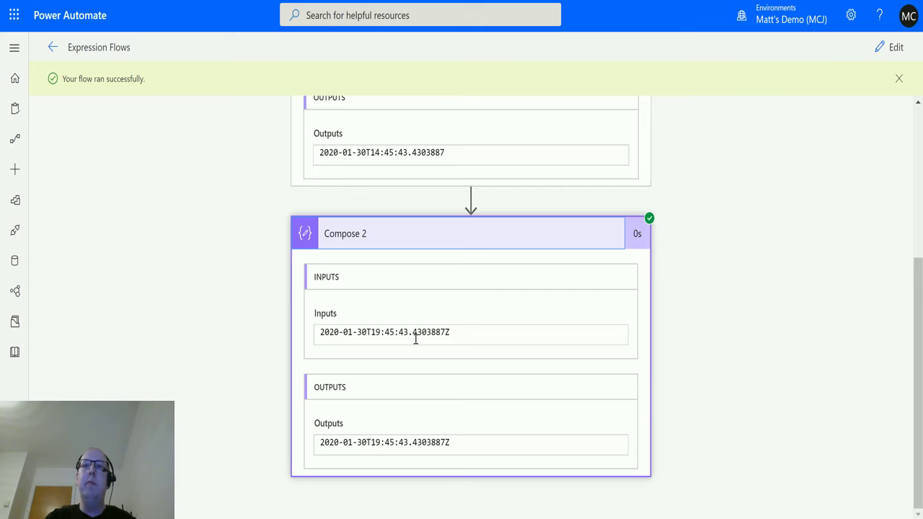
scroll(416, 365, up, 2)
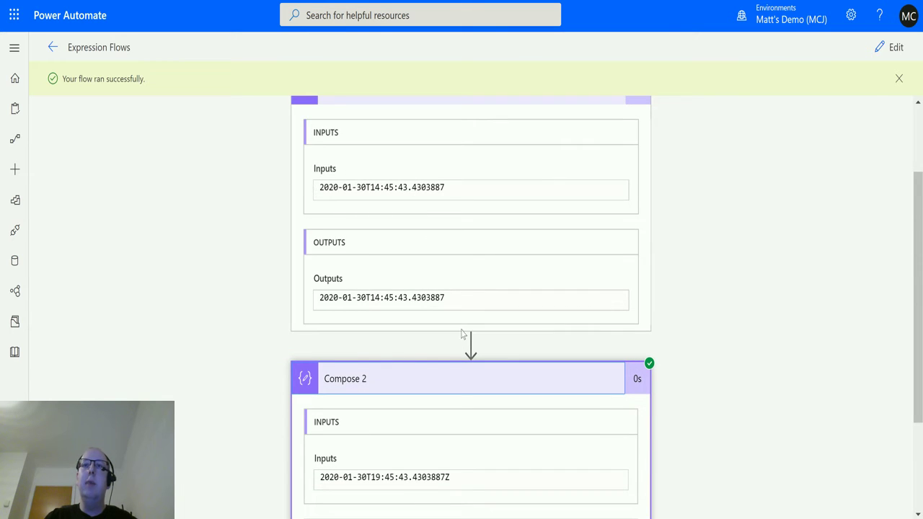
scroll(504, 404, down, 1)
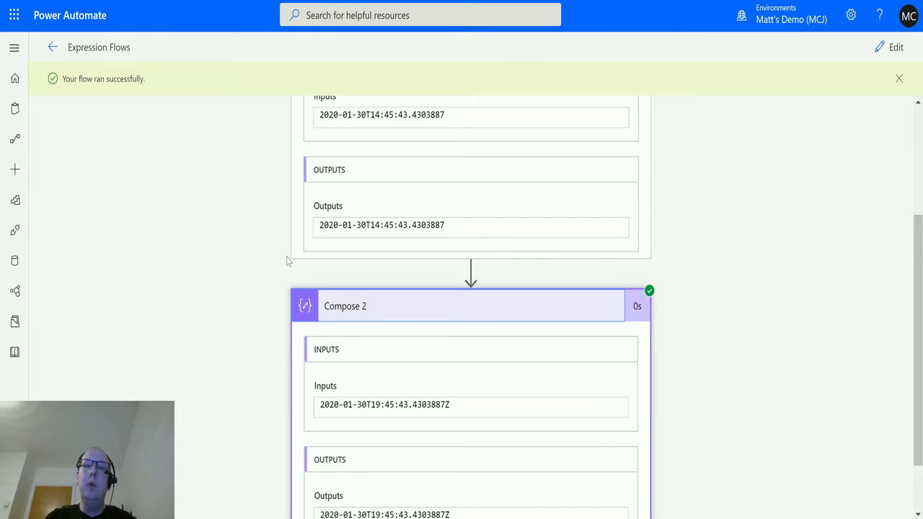
scroll(287, 274, down, 1)
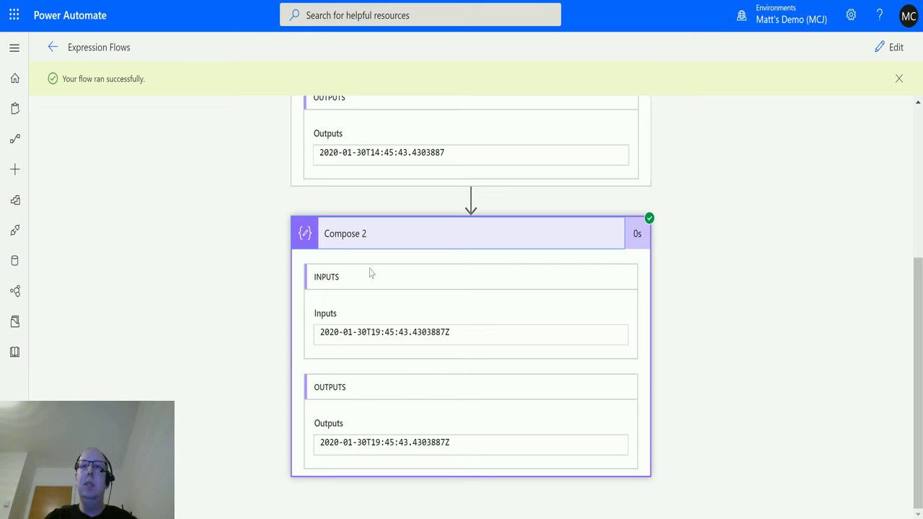
scroll(599, 353, up, 2)
scroll(510, 338, down, 1)
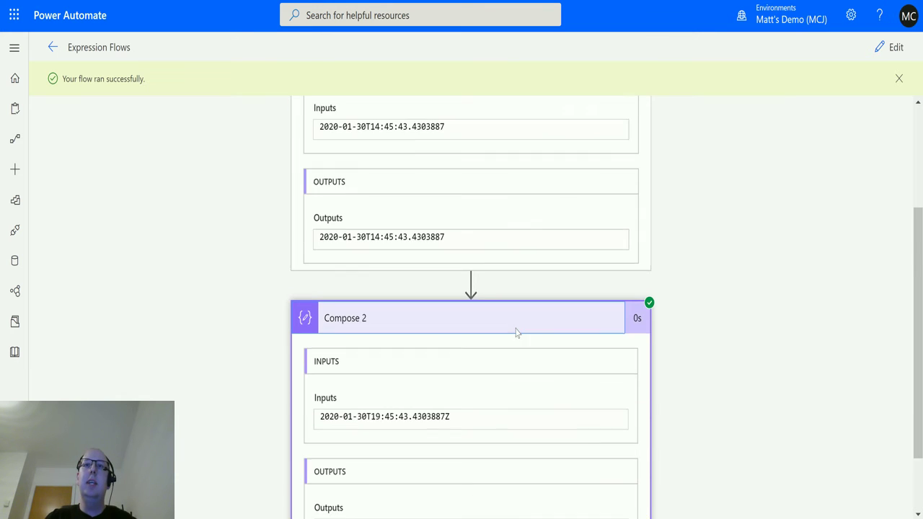
scroll(516, 332, down, 2)
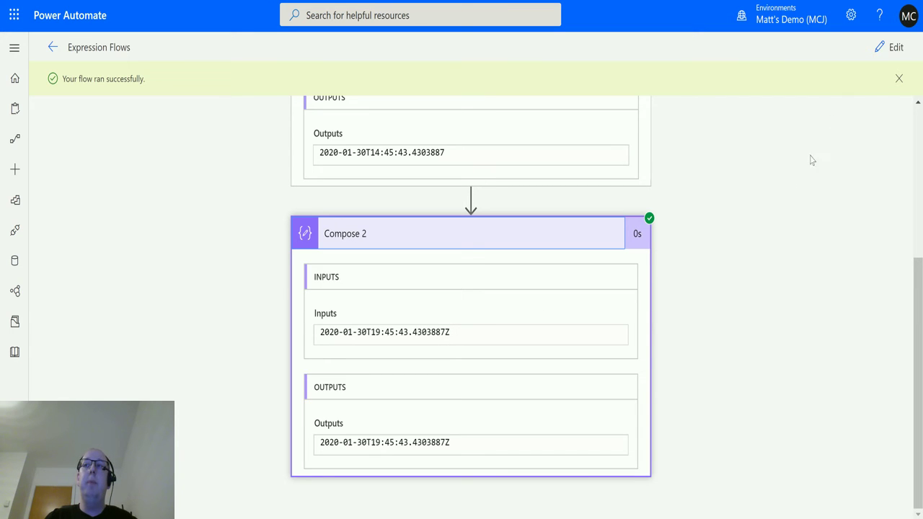
- Reopen the flow for editing and update Compose 2's convertToUtc expression with 'd' as the format argument after 'Eastern Standard Time'
click(892, 48)
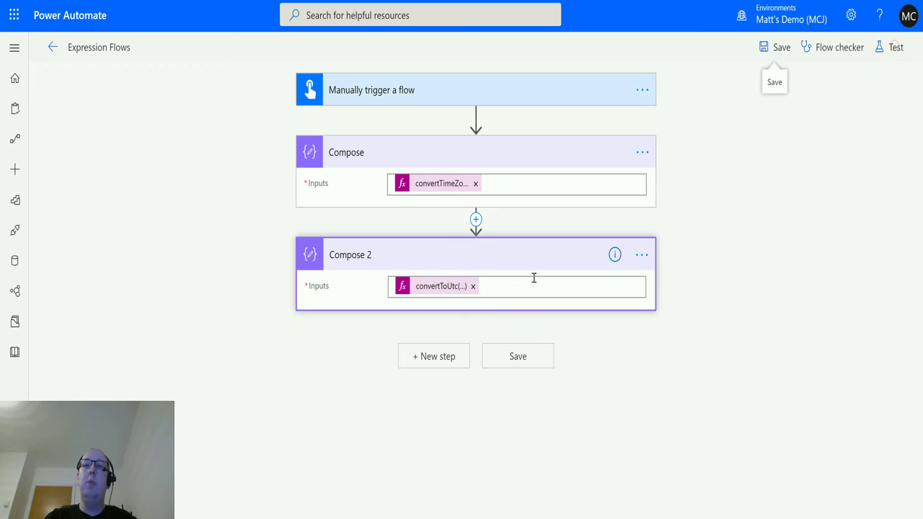
click(434, 287)
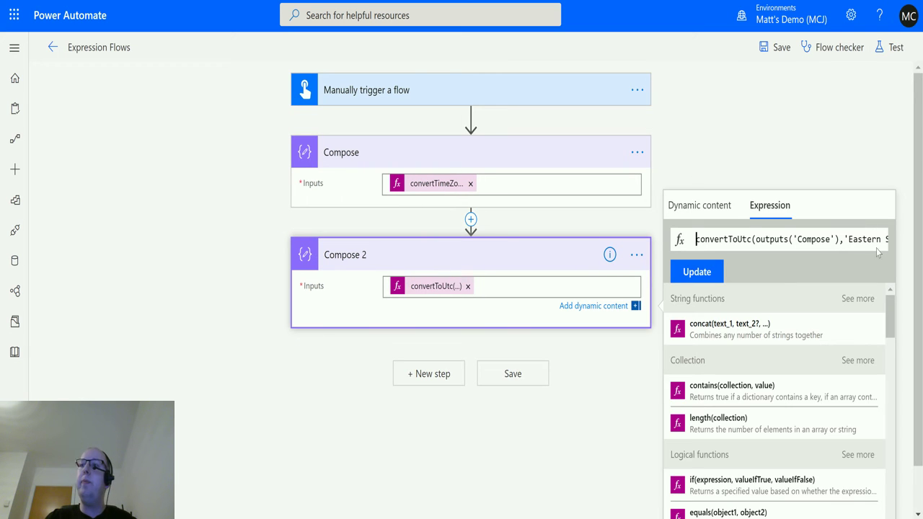
drag(877, 247, 900, 238)
key(Right)
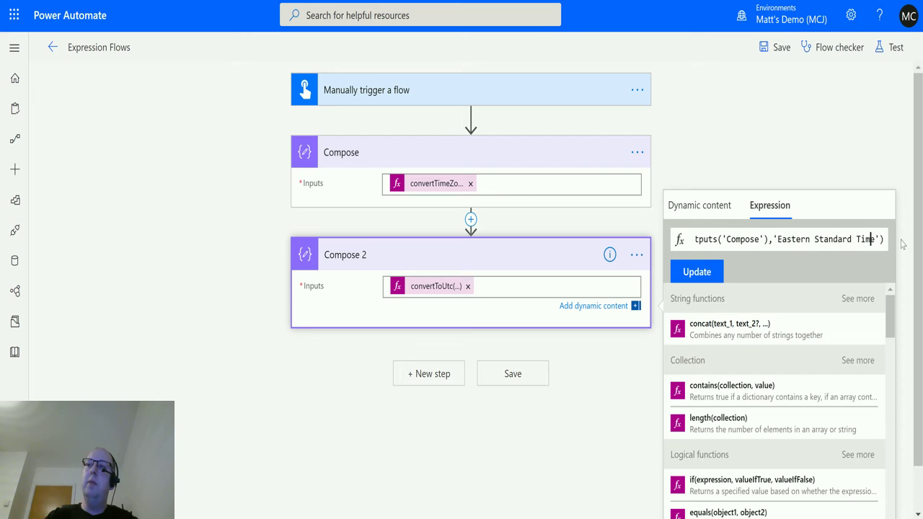
key(End)
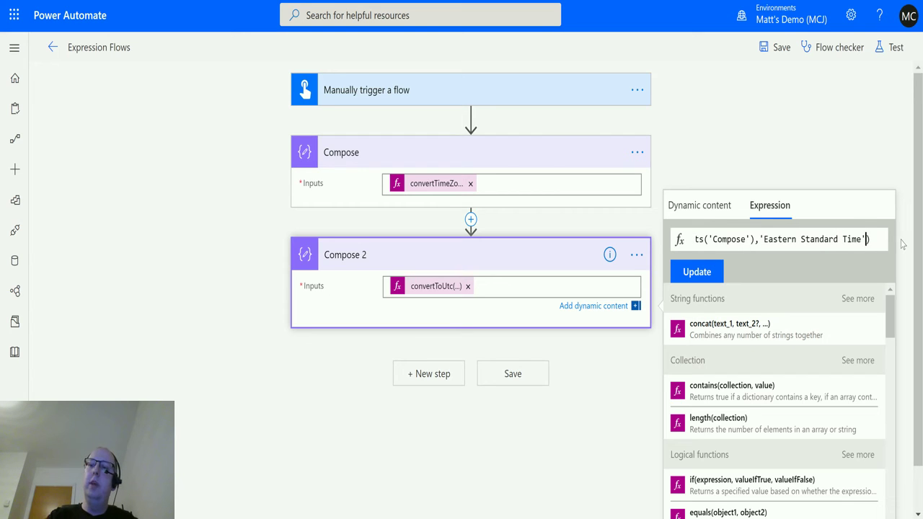
key(Left)
text(,)
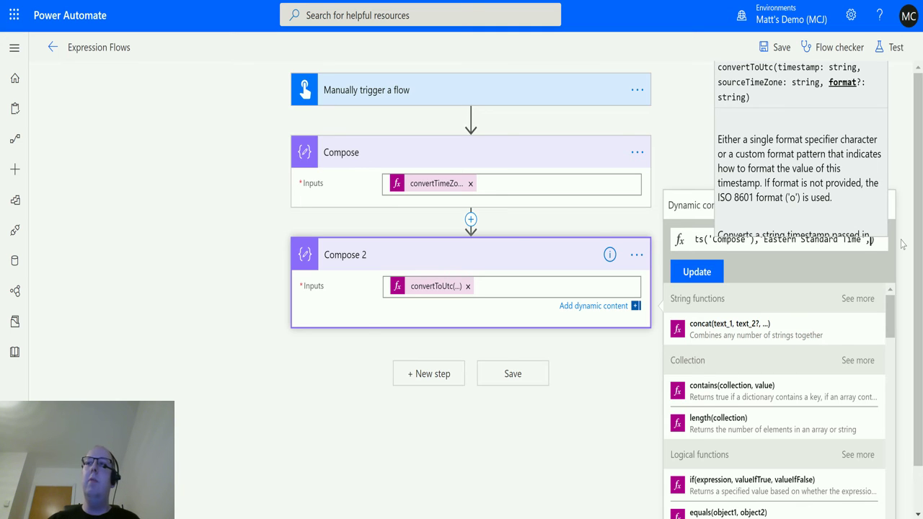
text('d)
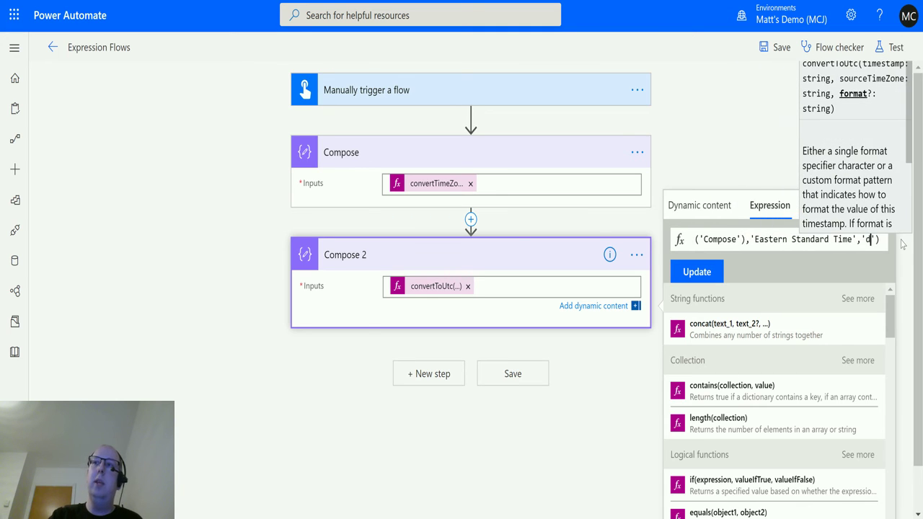
text('))
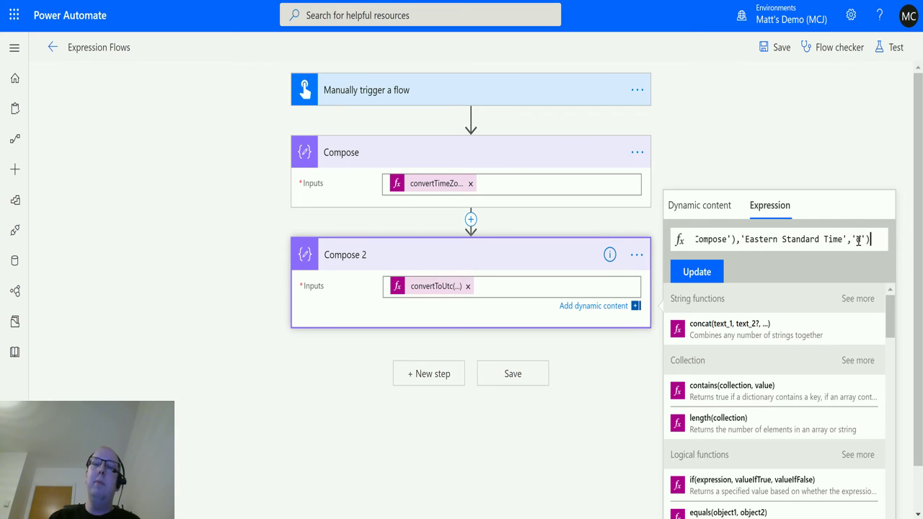
click(706, 273)
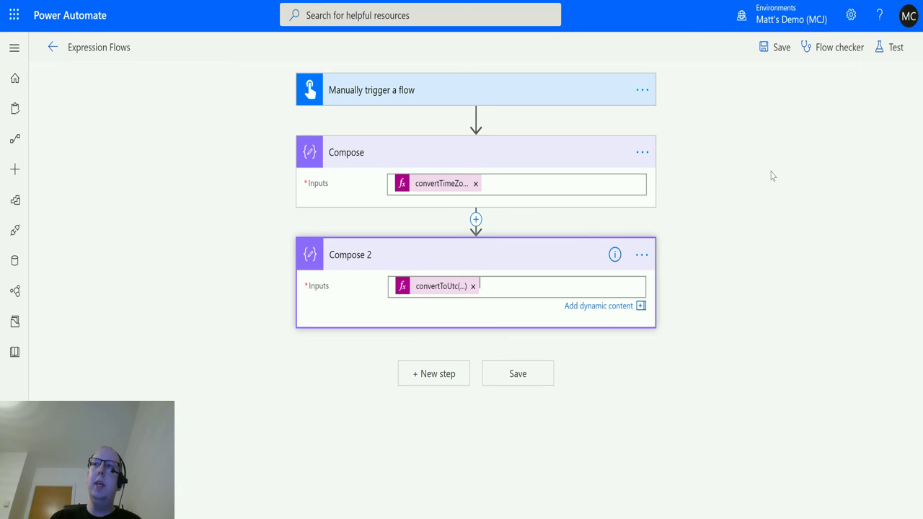
- Save and test the edited flow by performing the trigger action, leaving Number 1 empty, and go to its run details
click(890, 47)
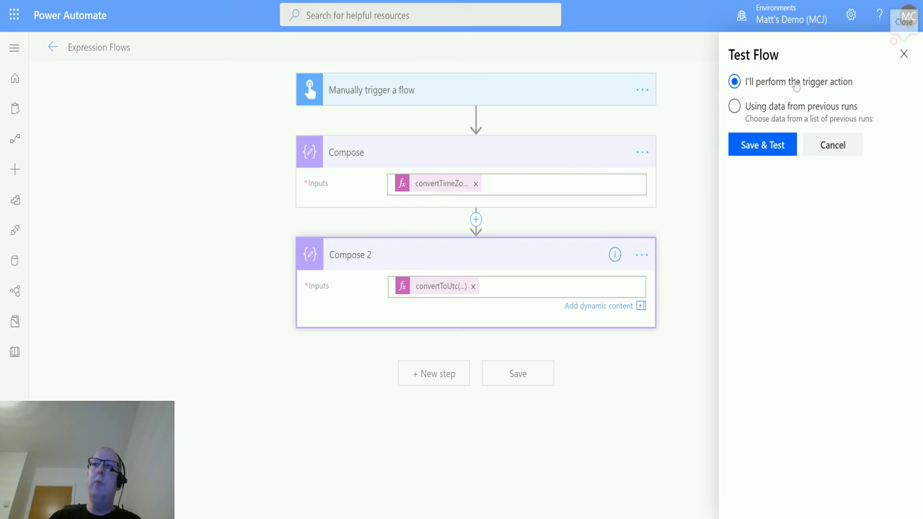
click(772, 144)
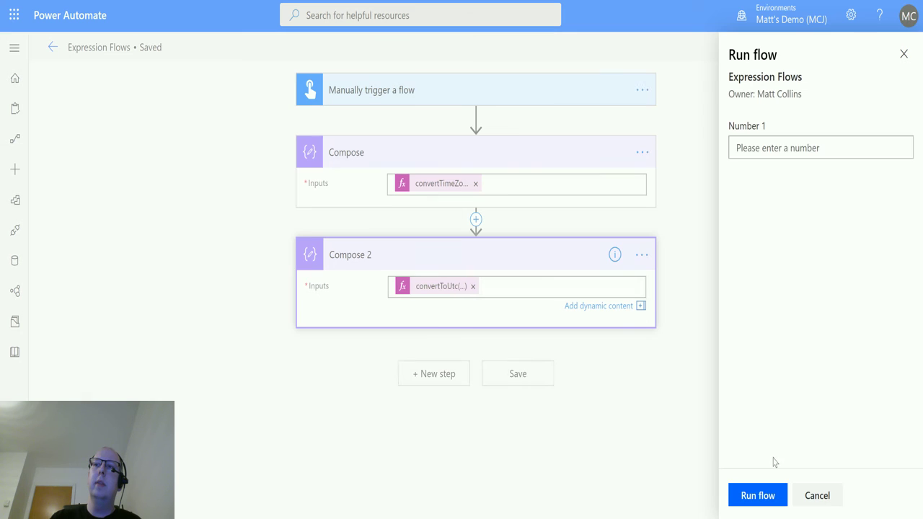
click(770, 492)
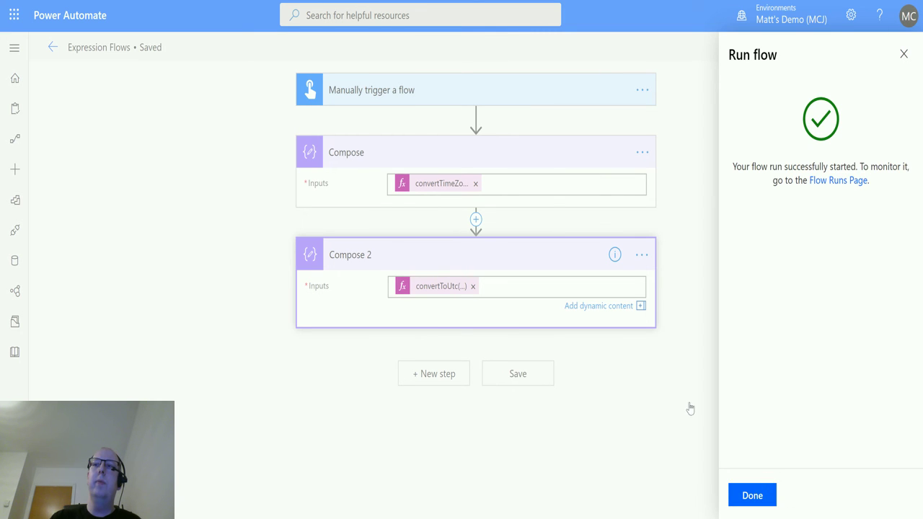
click(751, 496)
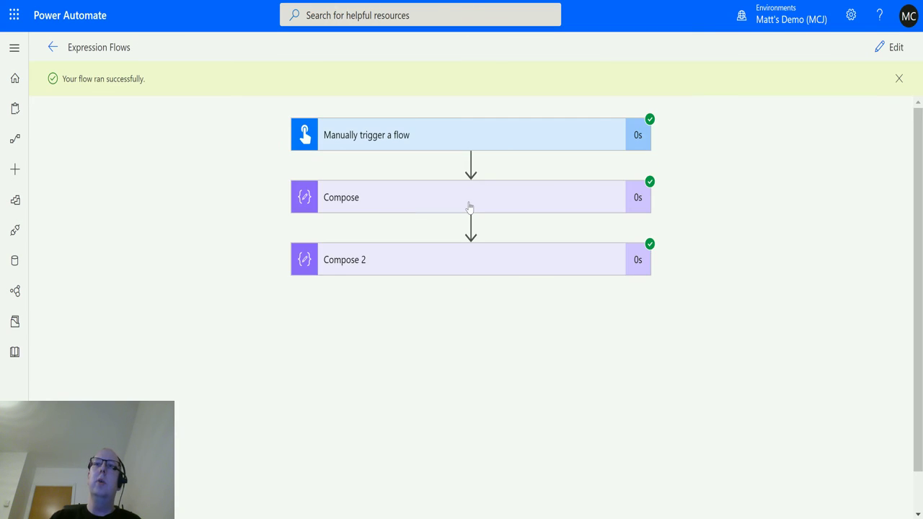
- Expand Compose and Compose 2 in the new run and compare the source timestamp with the formatted UTC date
click(481, 209)
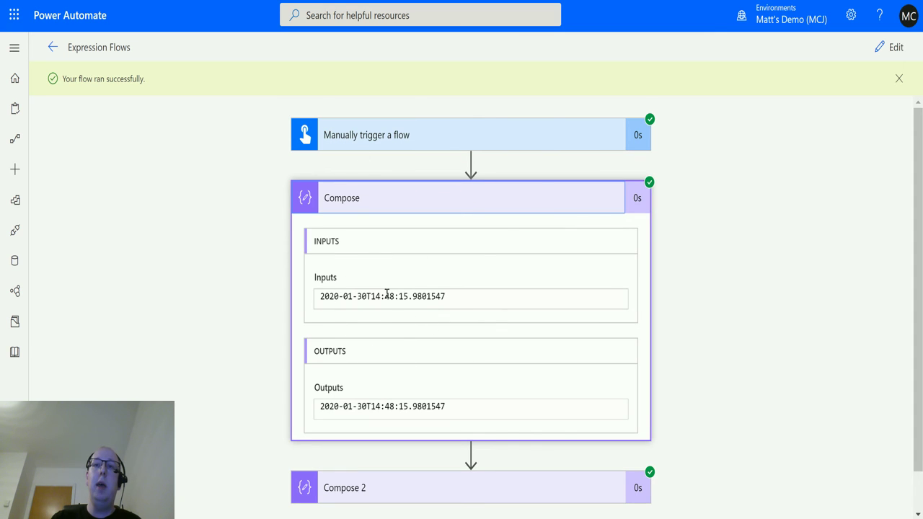
scroll(418, 295, down, 1)
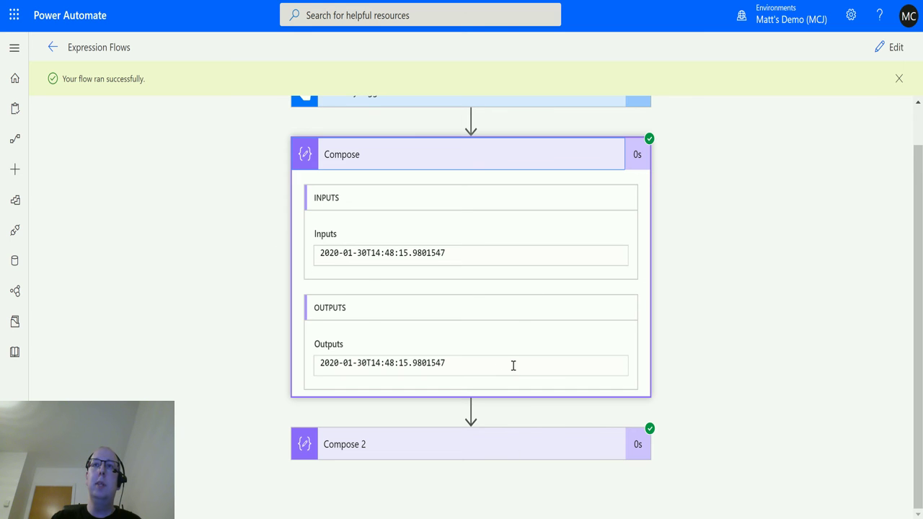
click(436, 452)
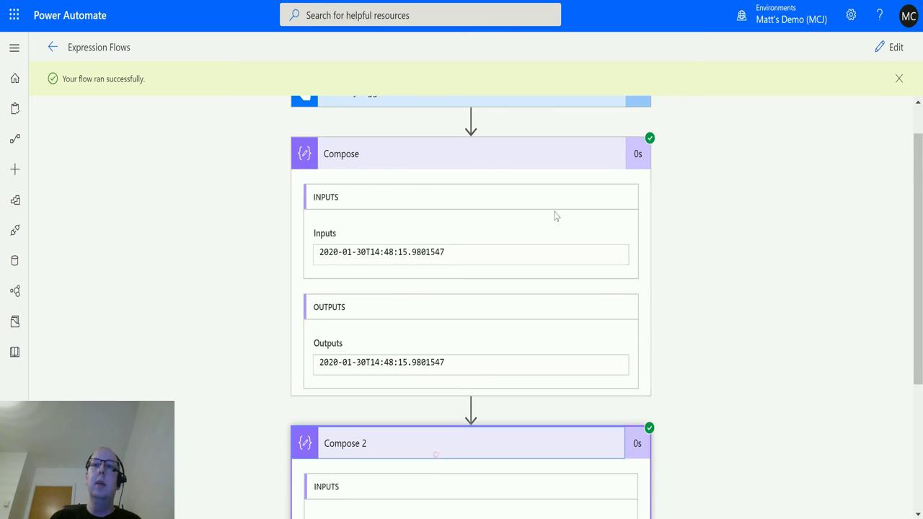
scroll(533, 241, down, 3)
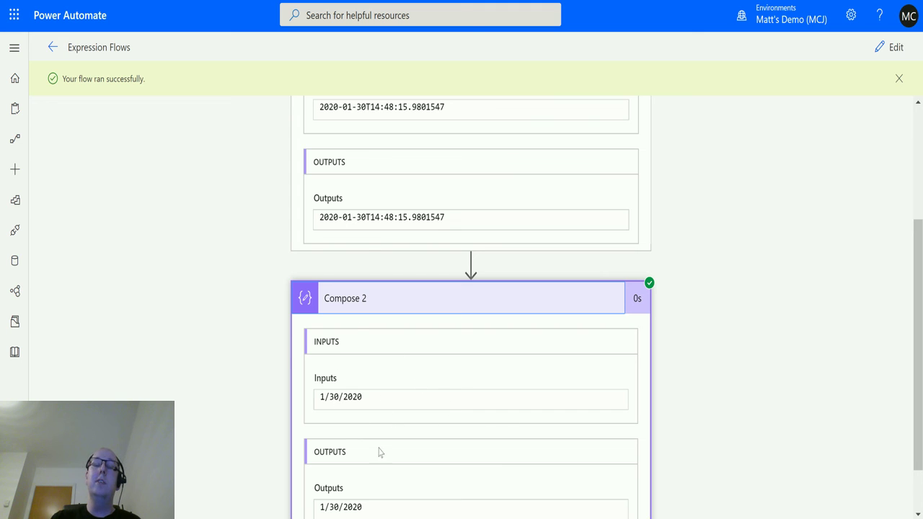
scroll(389, 409, down, 1)
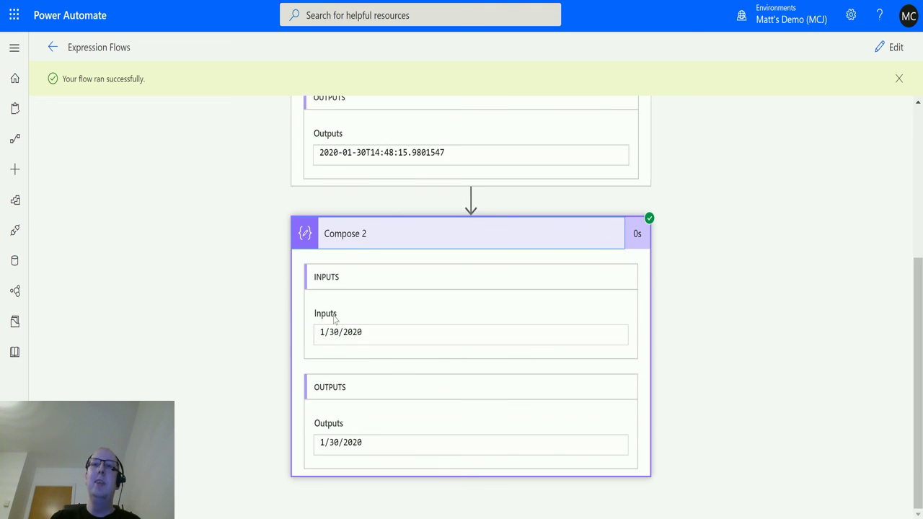
scroll(334, 317, up, 1)
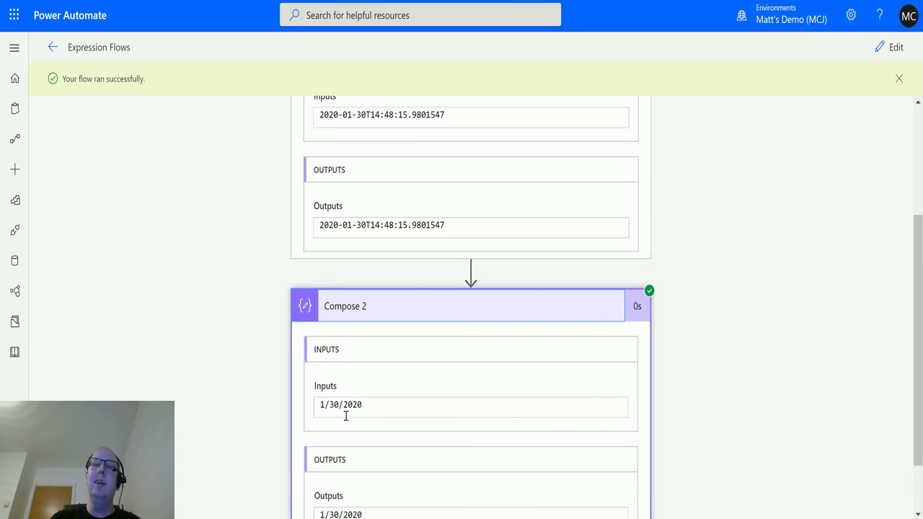